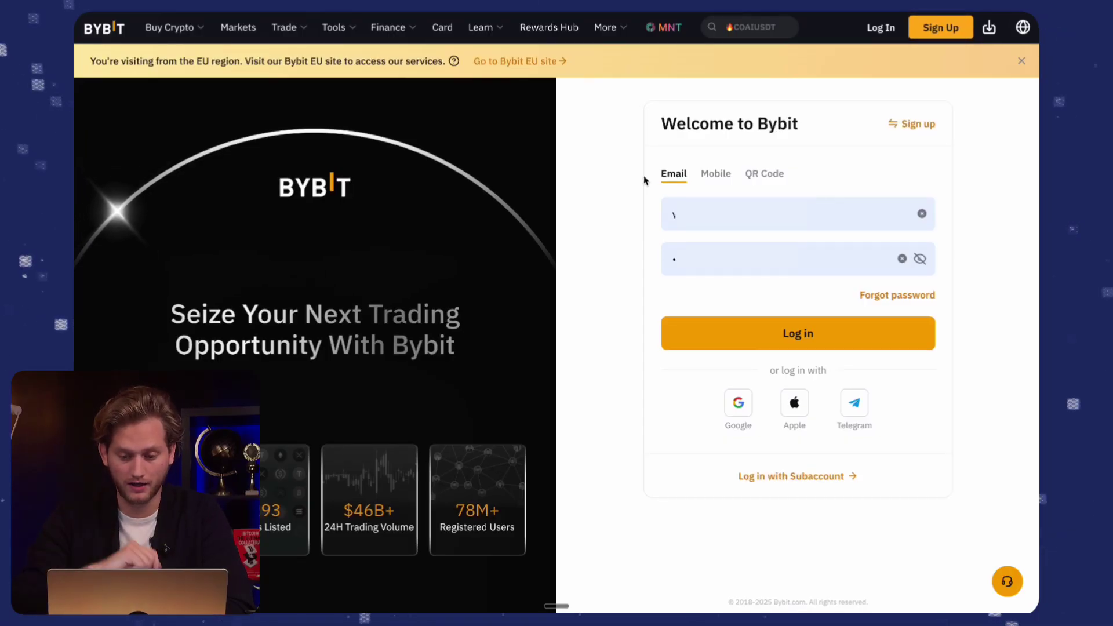
# Step: Submit the Bybit login and solve the captcha slider puzzle
pyautogui.click(711, 322)
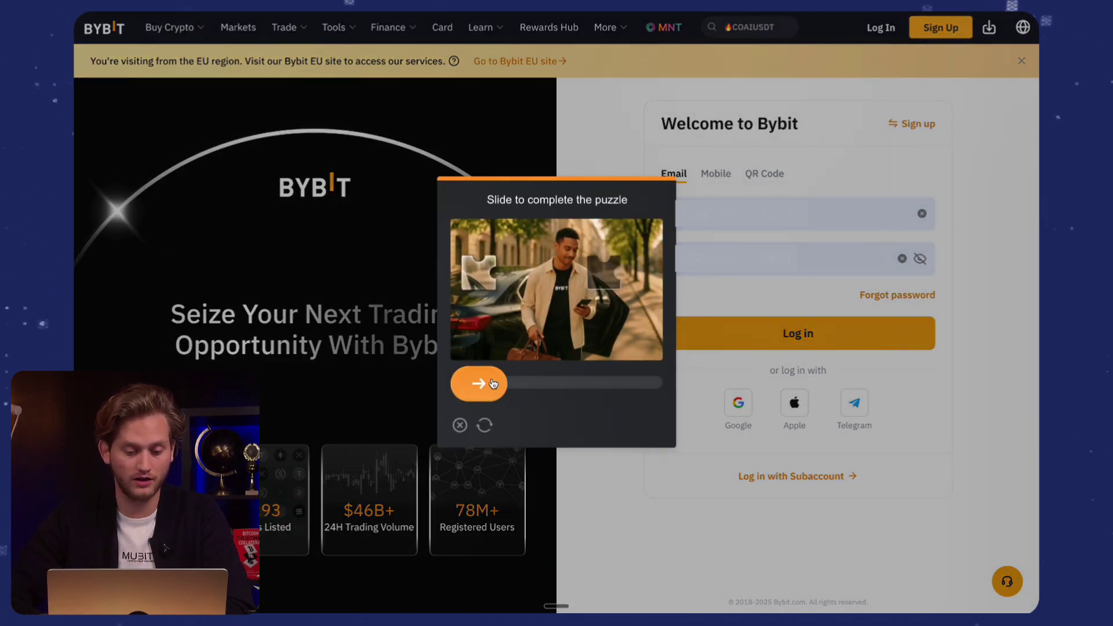
pyautogui.moveTo(472, 386); pyautogui.dragTo(596, 387)
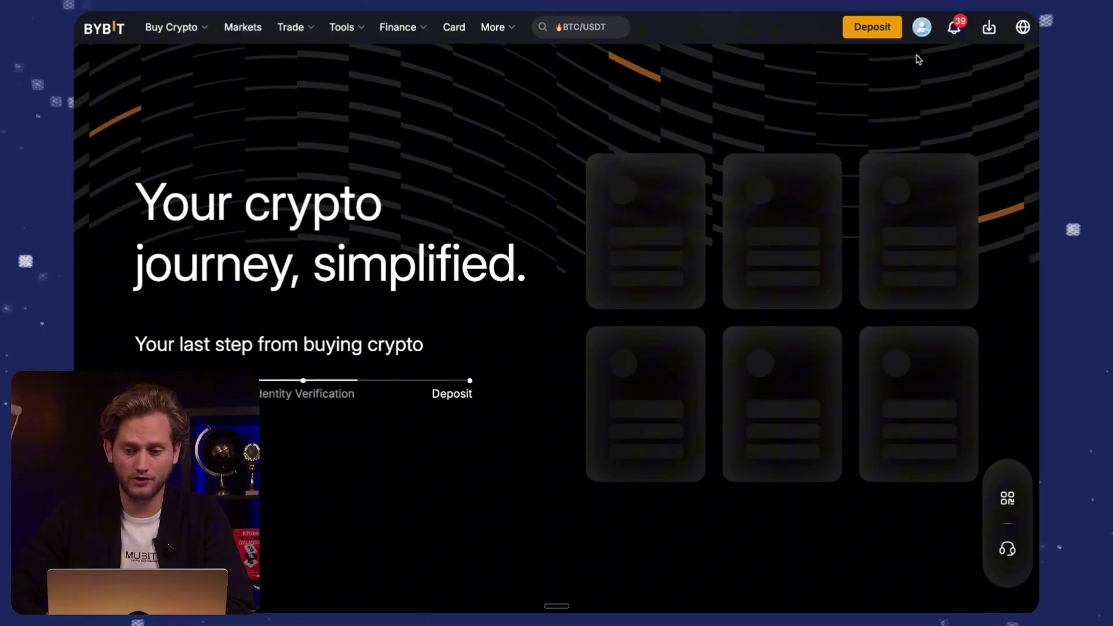
# Step: From the profile menu, open Switch/Create Account to list the main account, Test1 and Test2
pyautogui.click(923, 29)
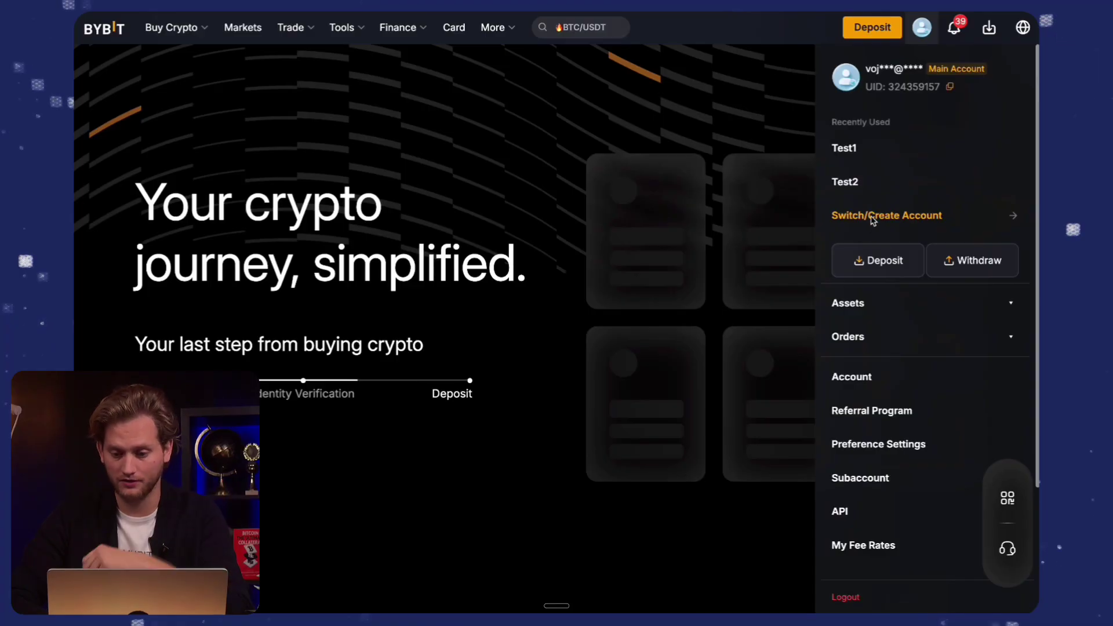
pyautogui.click(869, 219)
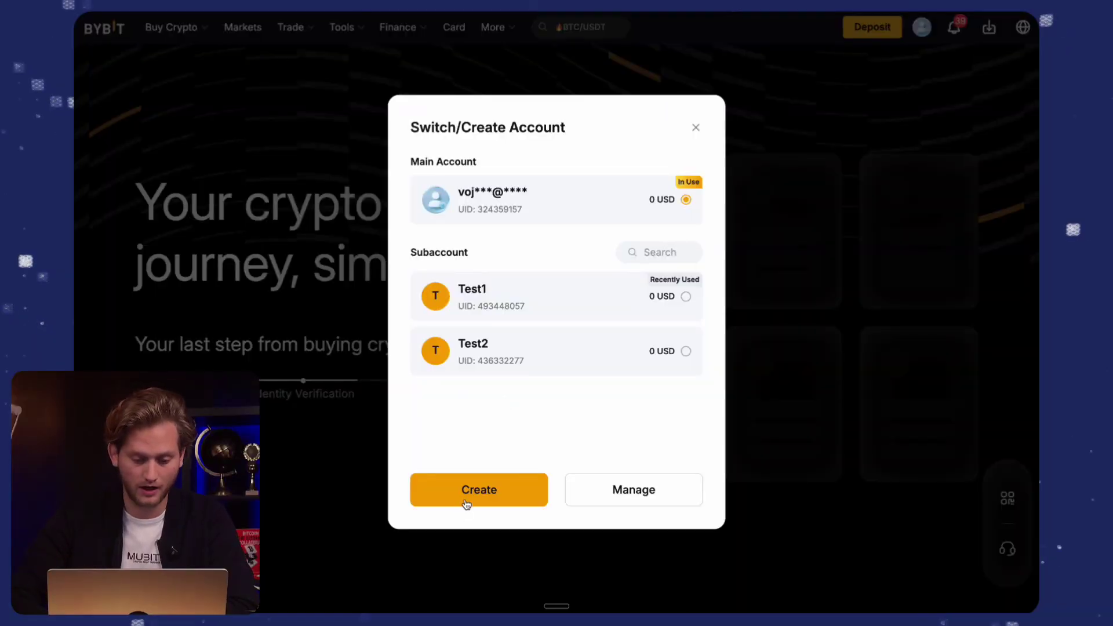
# Step: Create a Unified Trading Account subaccount nicknamed TestConnectingMubite and submit it
pyautogui.click(467, 503)
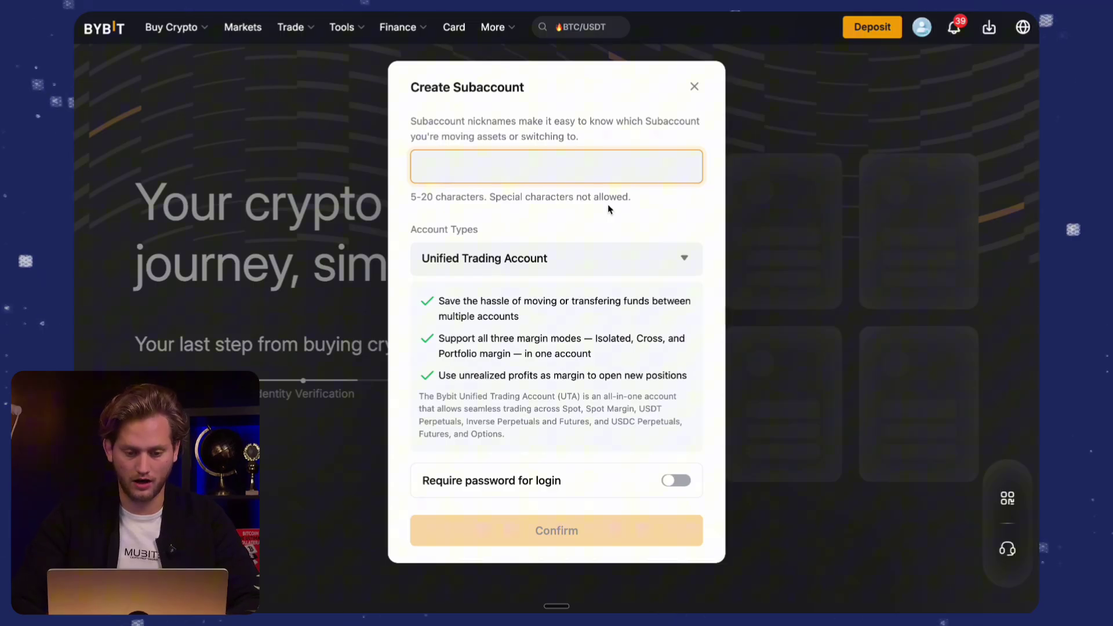
pyautogui.write('Test3')
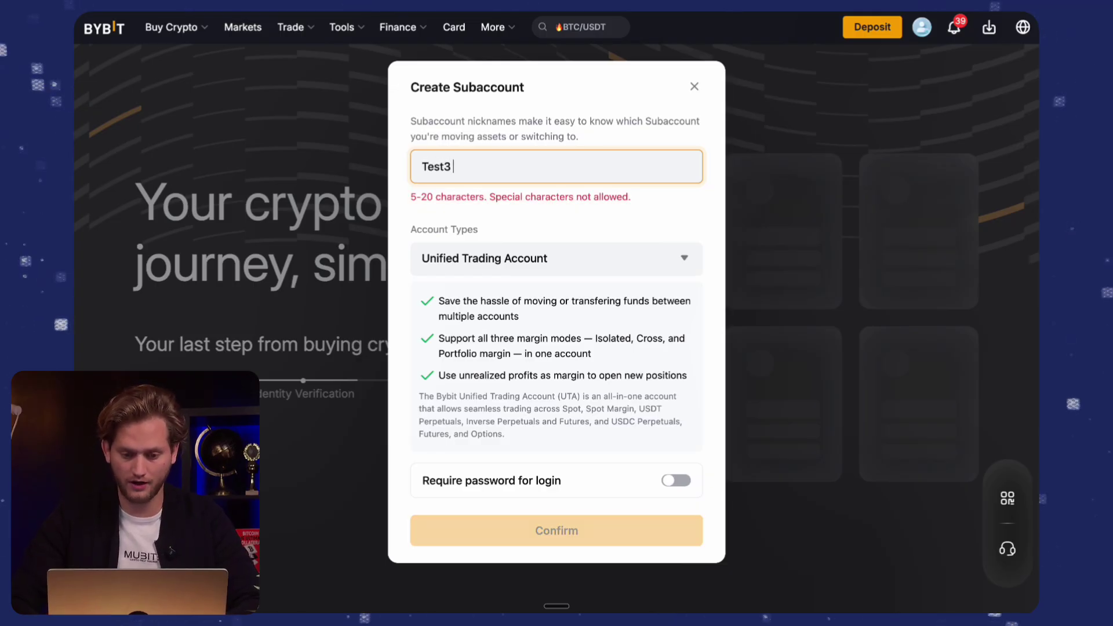
pyautogui.press('BackSpace')
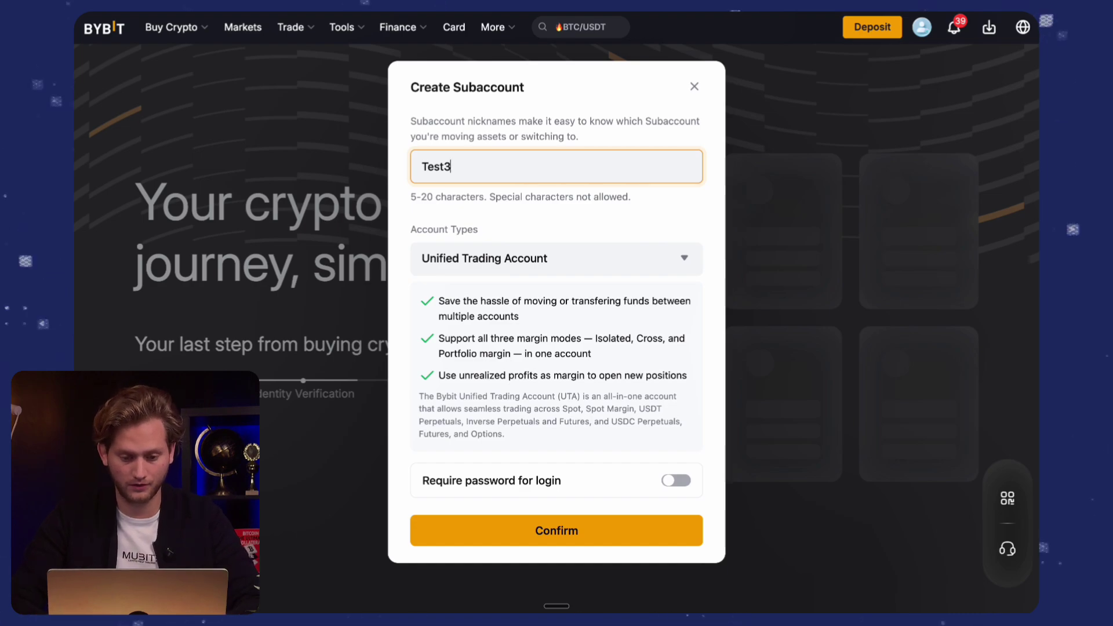
pyautogui.write('ConnectingMubits')
pyautogui.press('BackSpace')
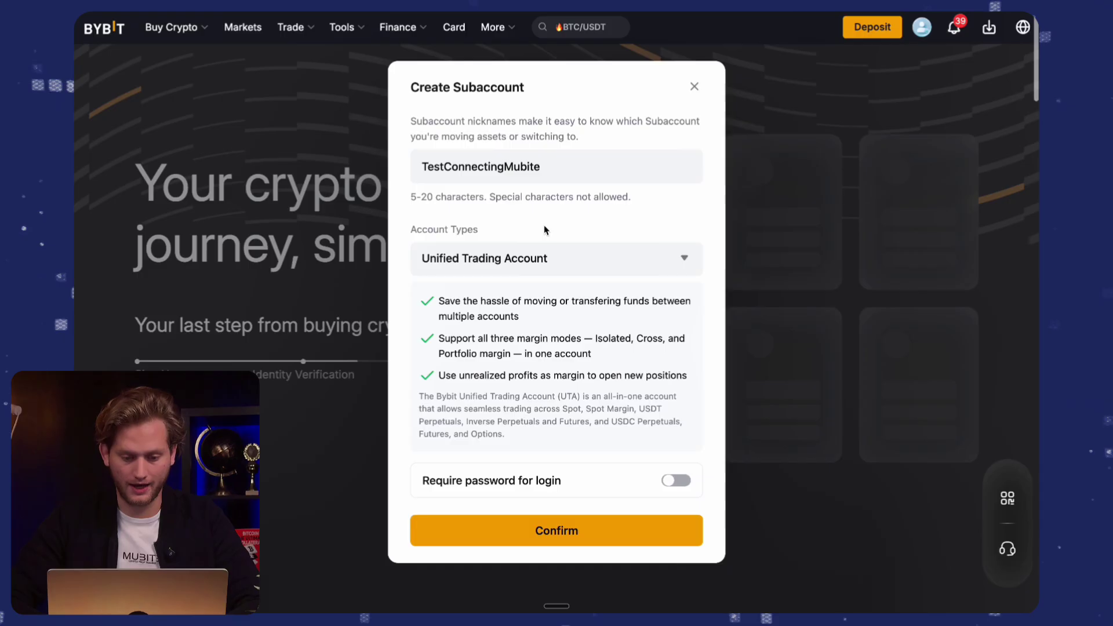
pyautogui.click(535, 261)
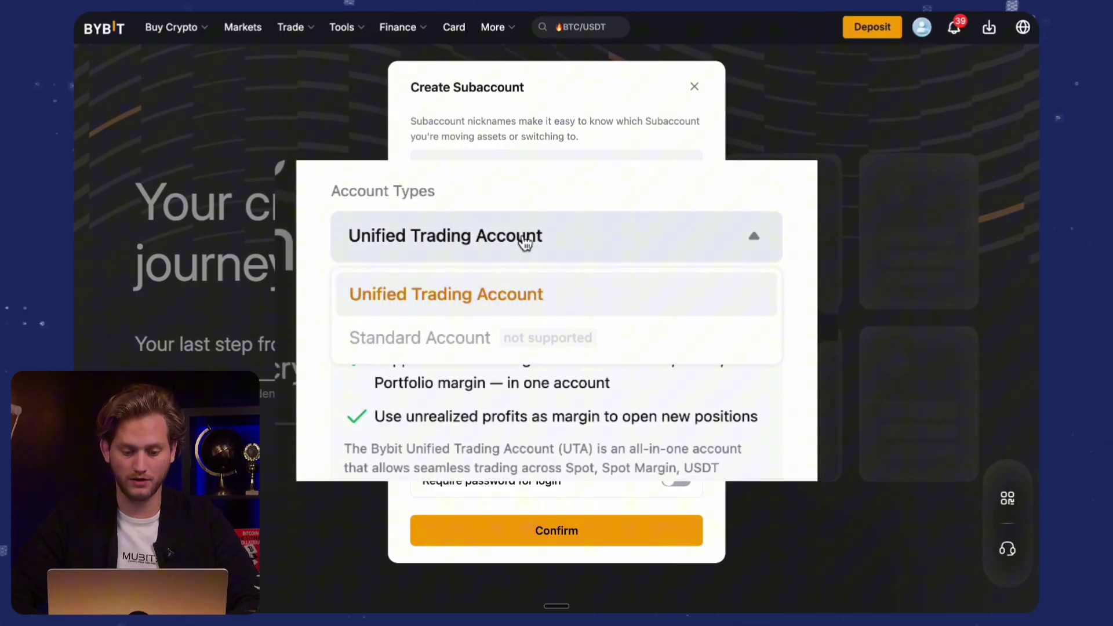
pyautogui.click(536, 262)
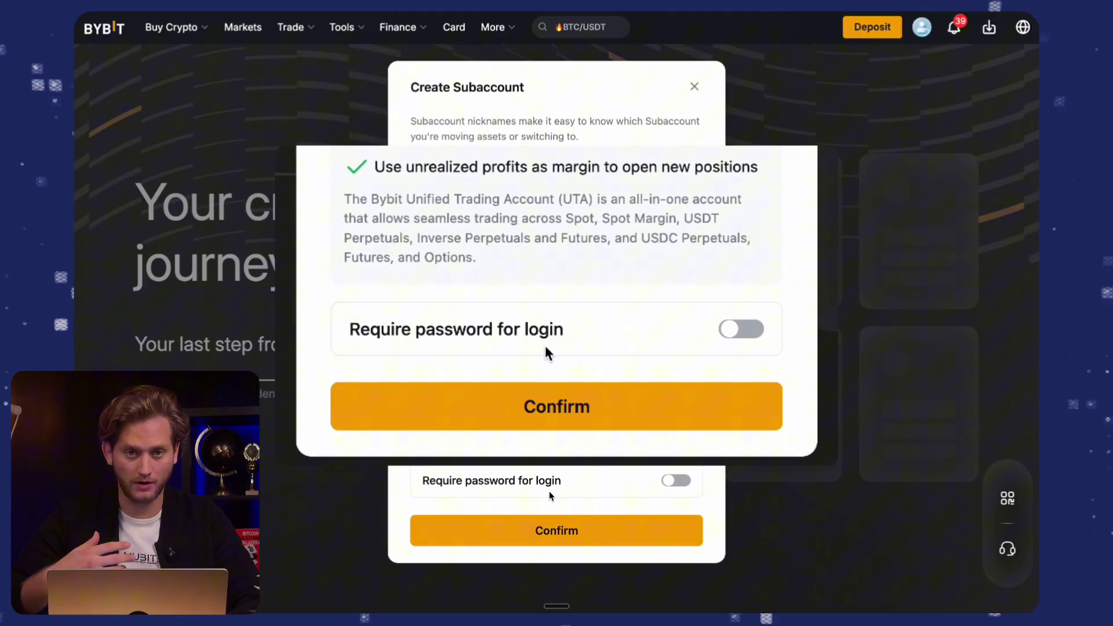
pyautogui.click(547, 540)
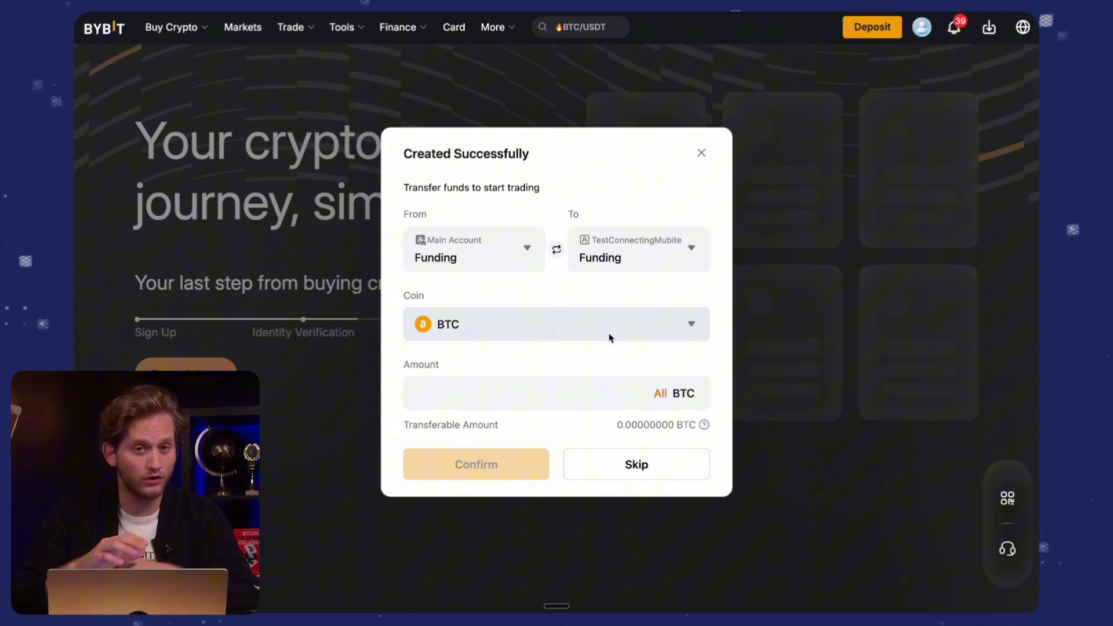
# Step: Skip the fund transfer so TestConnectingMubite is created without any funds
pyautogui.click(618, 474)
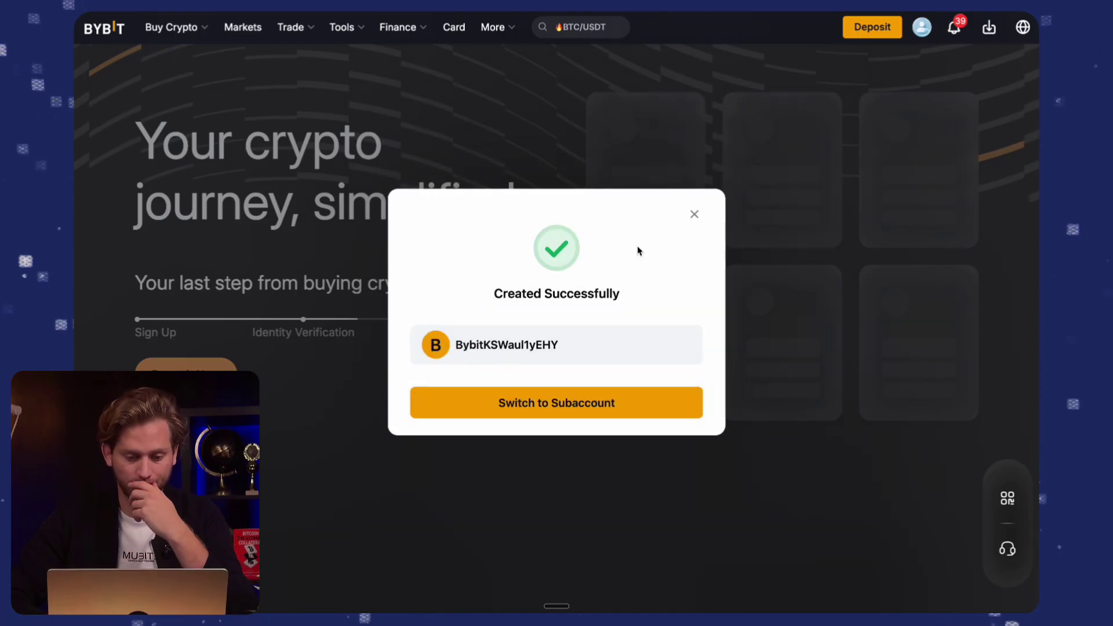
# Step: Switch into TestConnectingMubite and open its BTCUSDT Demo Trading page from the profile menu
pyautogui.click(583, 413)
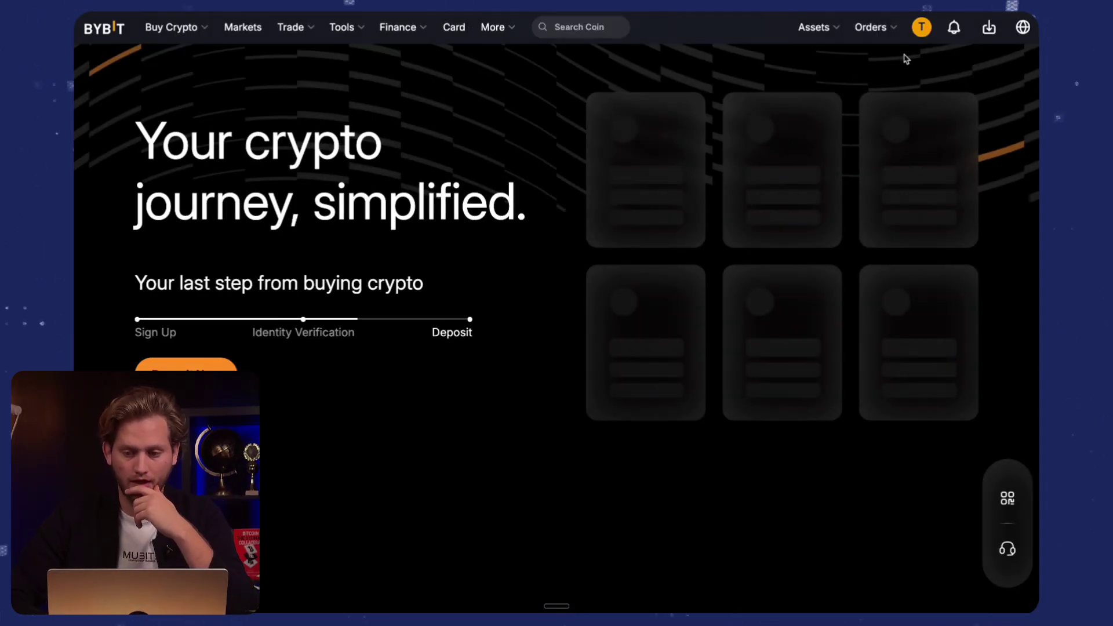
pyautogui.moveTo(922, 30)
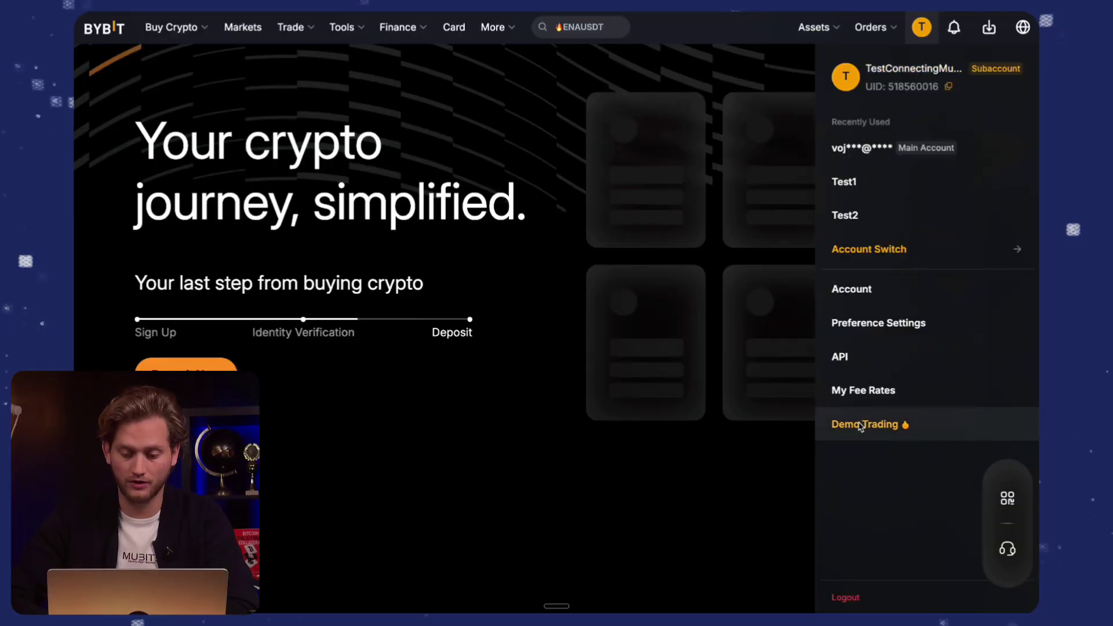
pyautogui.click(860, 425)
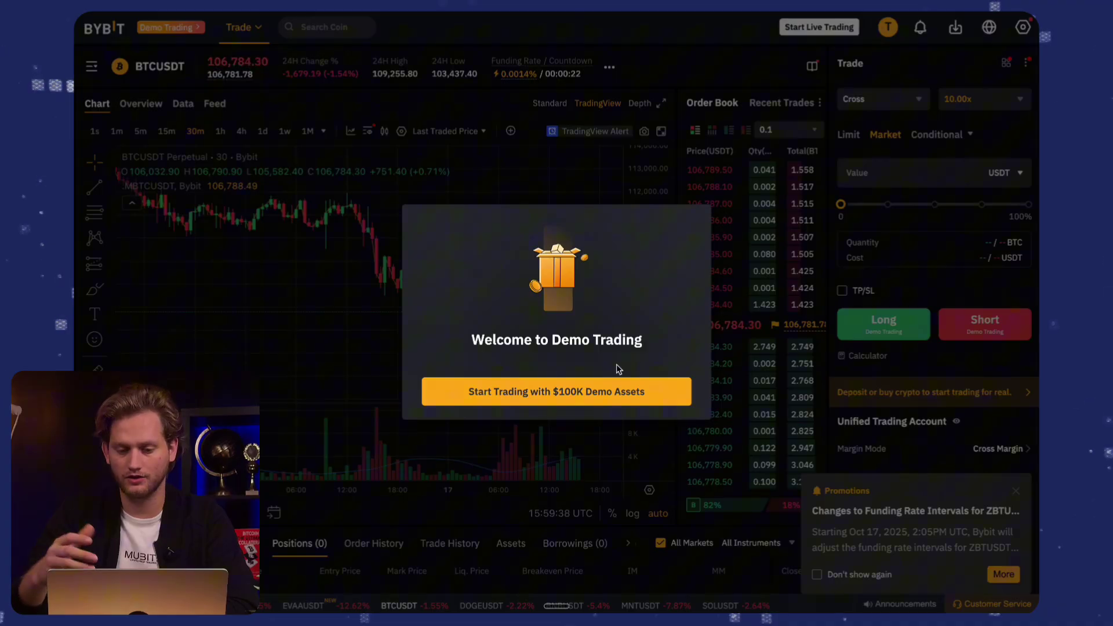
# Step: Reload the demo trading page and go to the subaccount's API management
pyautogui.click(450, 56)
pyautogui.press('Return')
pyautogui.moveTo(891, 32)
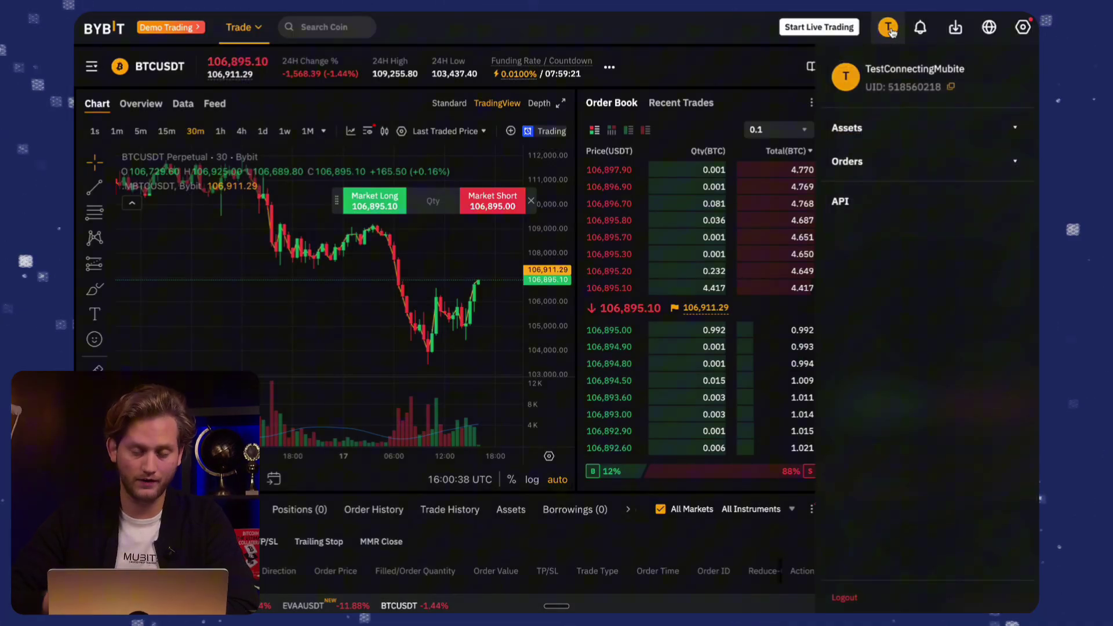
pyautogui.click(844, 204)
pyautogui.click(554, 219)
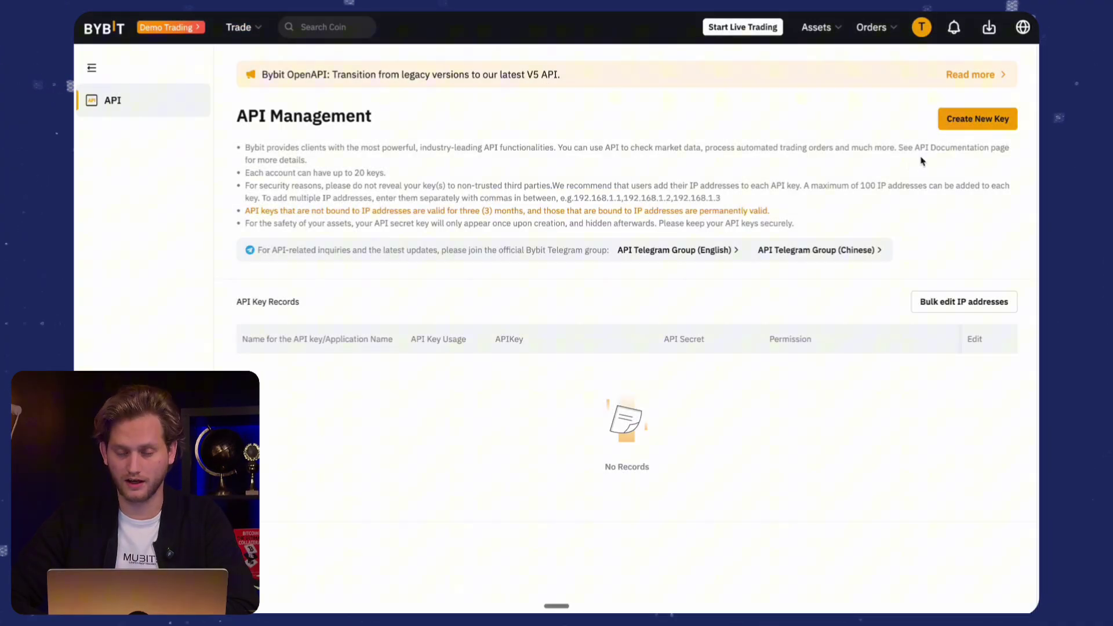
# Step: Create a system-generated Read-Write API key named Mubite with Unified Trading and Assets permissions
pyautogui.click(981, 132)
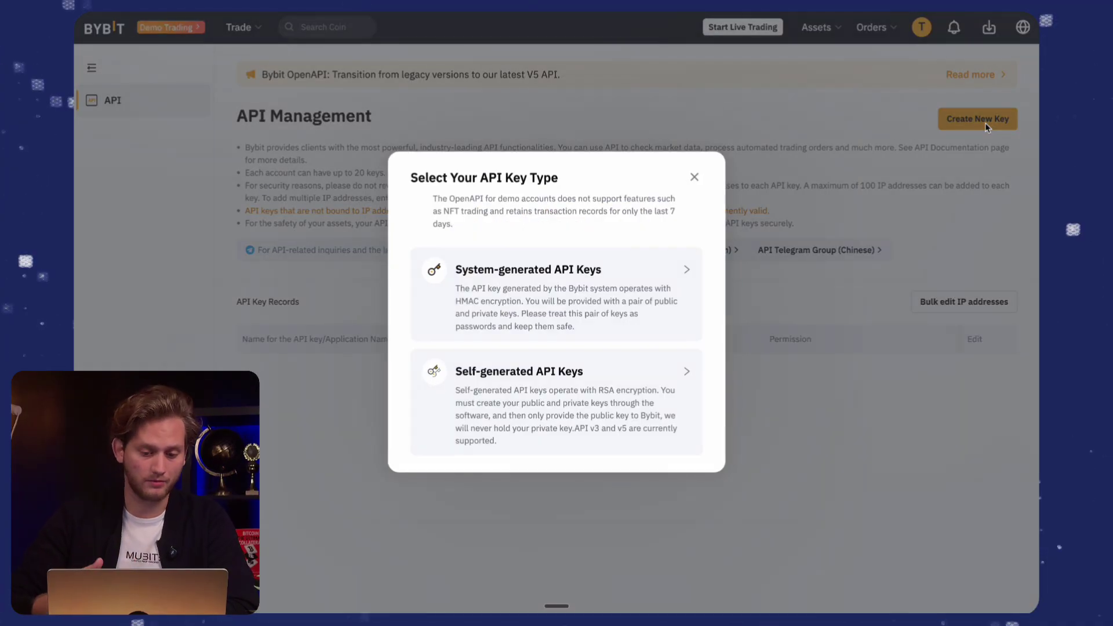
pyautogui.click(591, 299)
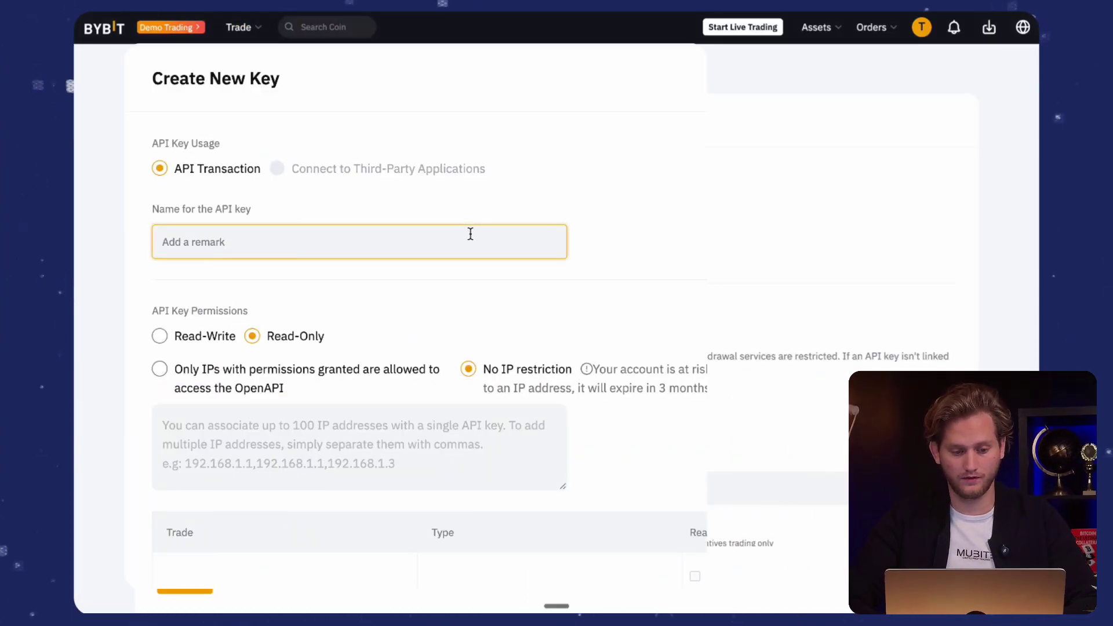
pyautogui.write('Mubite')
pyautogui.scroll(-3, 470, 292)
pyautogui.click(214, 230)
pyautogui.scroll(-5, 484, 365)
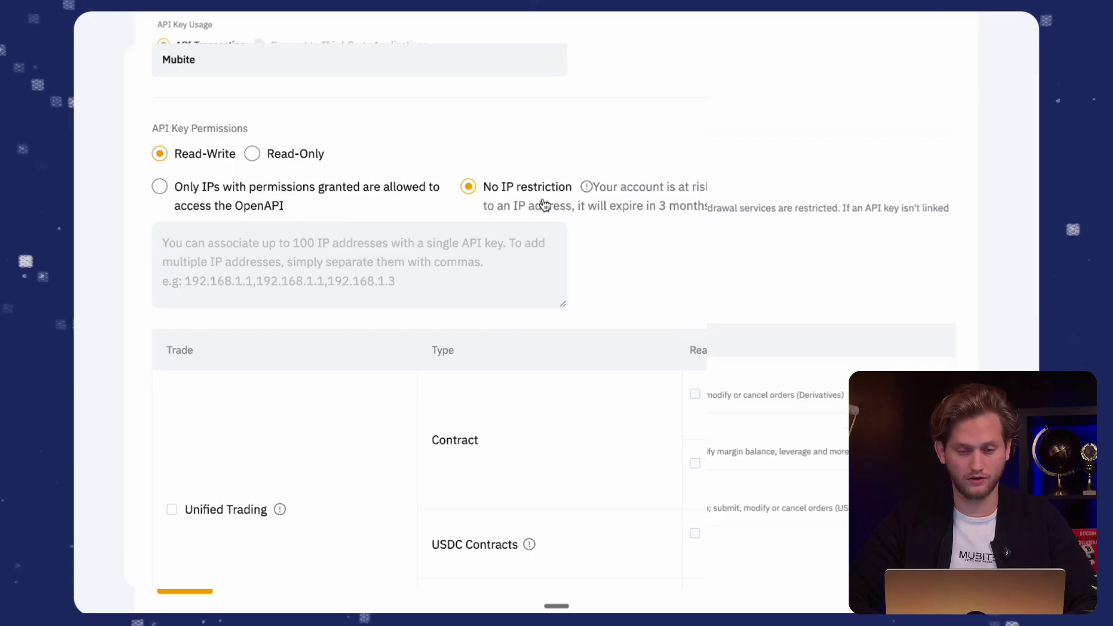
pyautogui.scroll(-2, 359, 186)
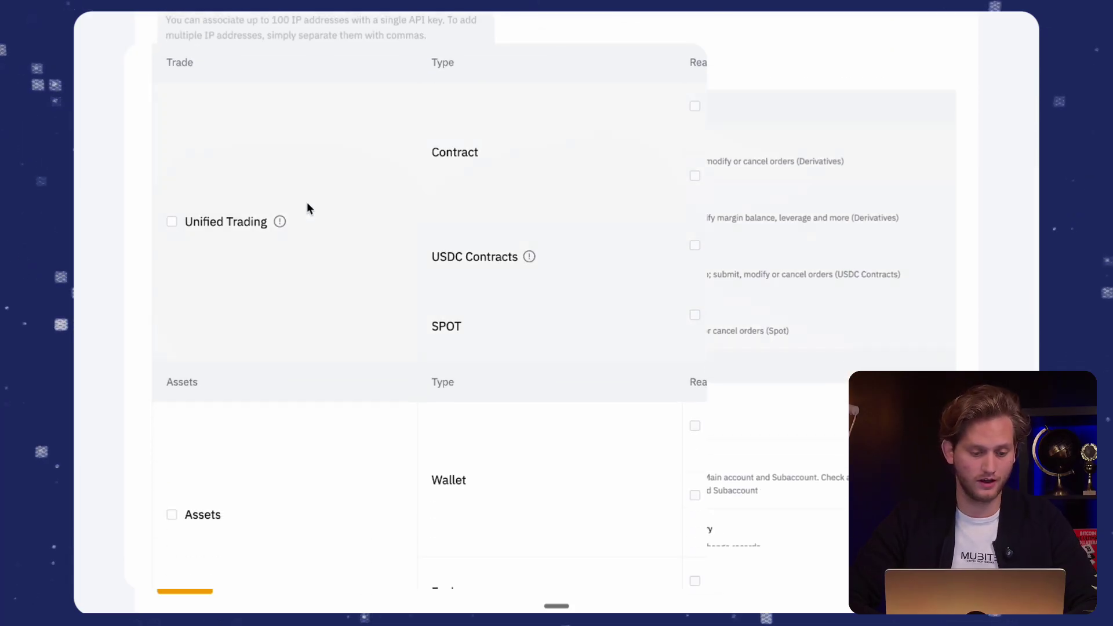
pyautogui.click(254, 218)
pyautogui.scroll(-1, 249, 226)
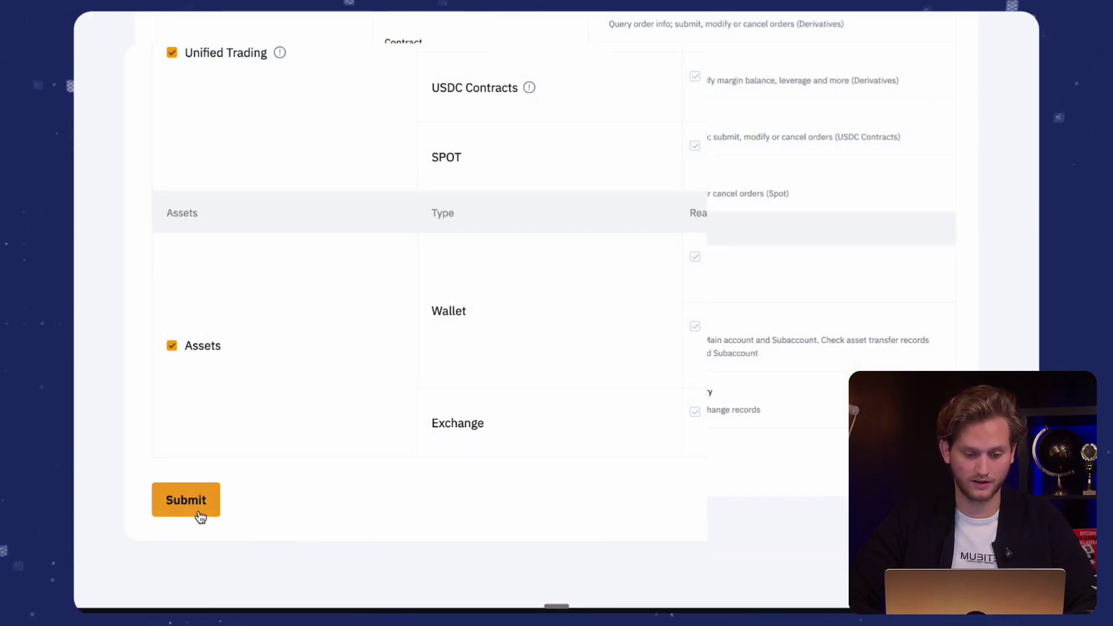
pyautogui.click(199, 515)
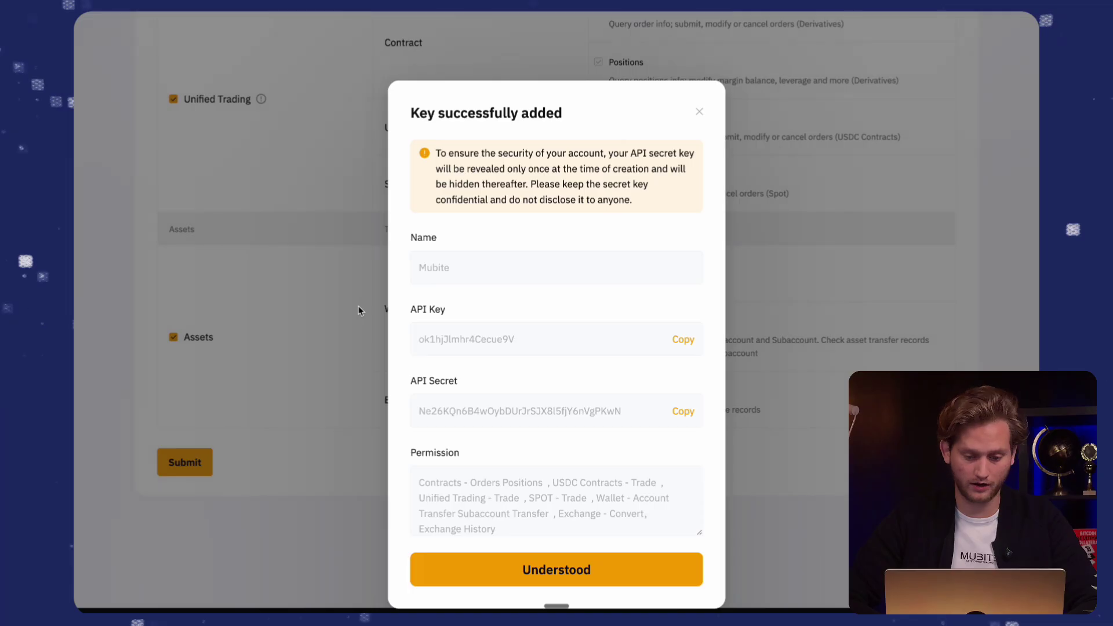
# Step: Paste the copied Bybit API key into the $625 challenge's Bybit connection form in Mubite
pyautogui.click(685, 340)
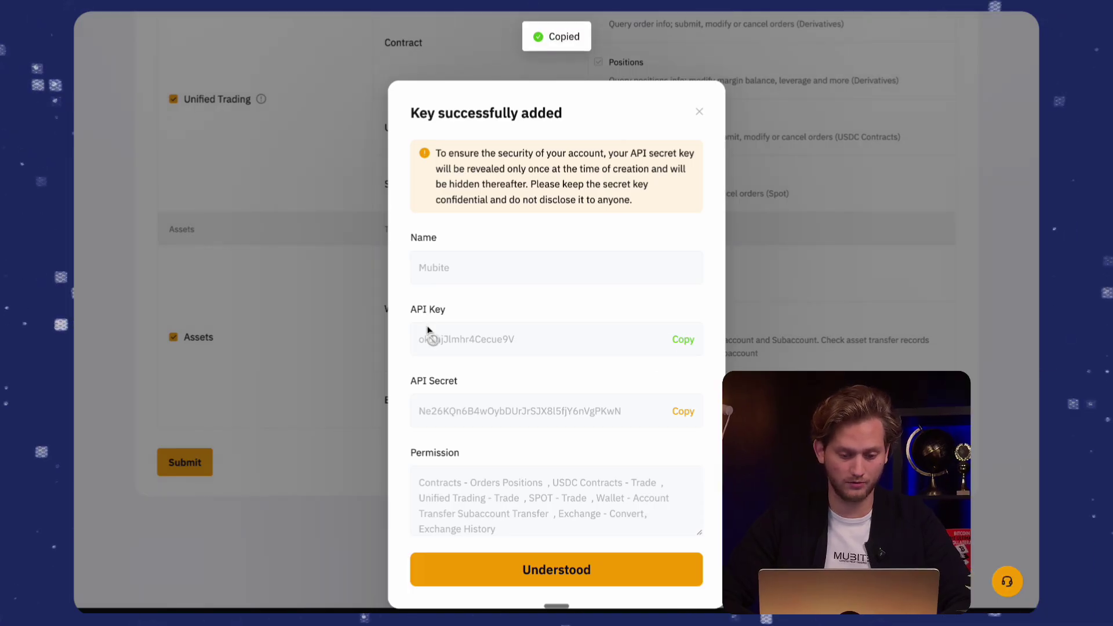
pyautogui.click(309, 26)
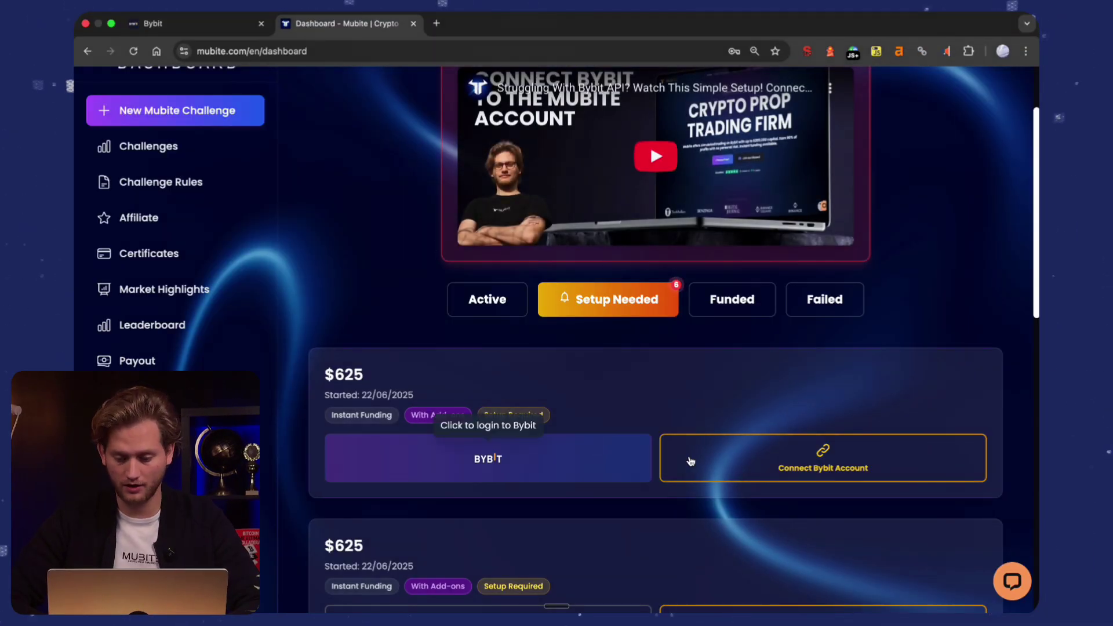
pyautogui.click(782, 466)
pyautogui.click(534, 360)
pyautogui.hotkey('ctrl', 'v')
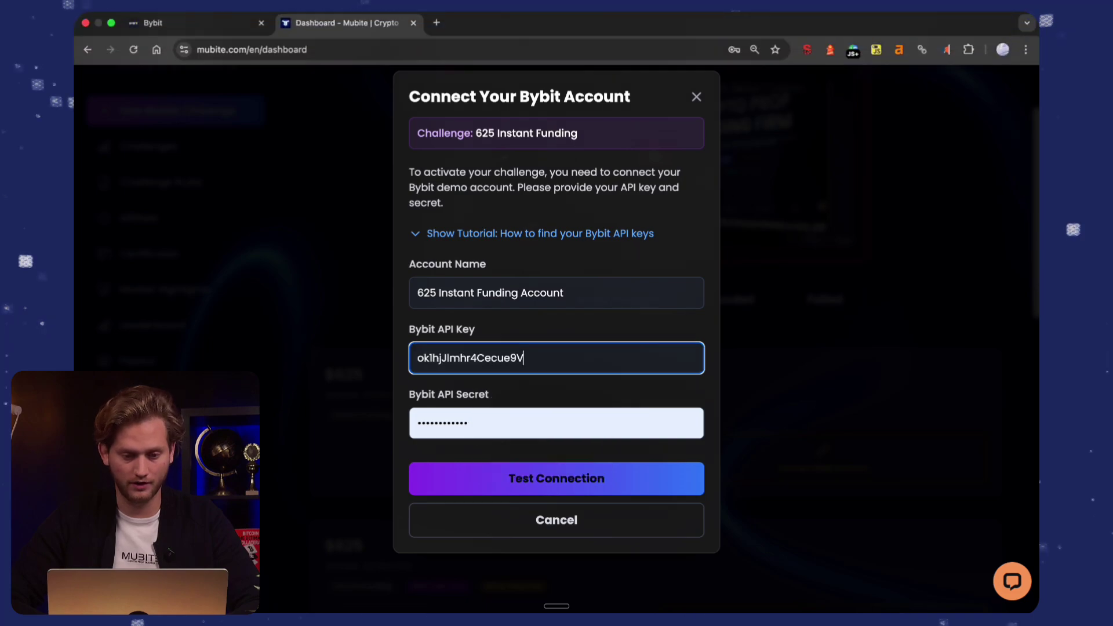
# Step: Paste the Bybit API secret into the form and test the connection successfully
pyautogui.click(197, 20)
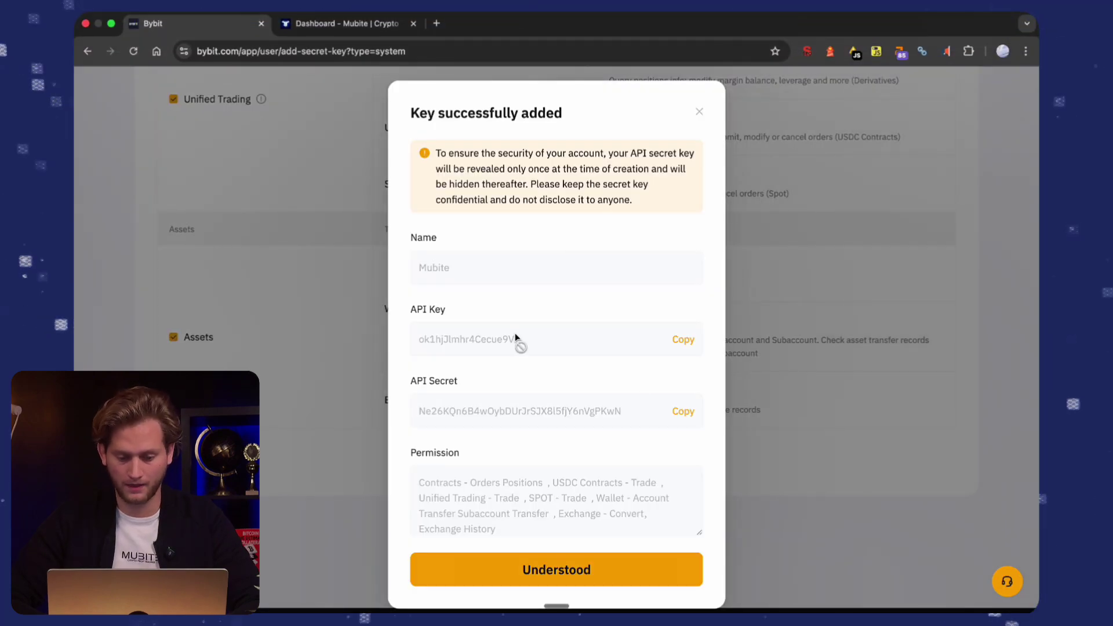
pyautogui.click(684, 411)
pyautogui.click(325, 23)
pyautogui.doubleClick(516, 424)
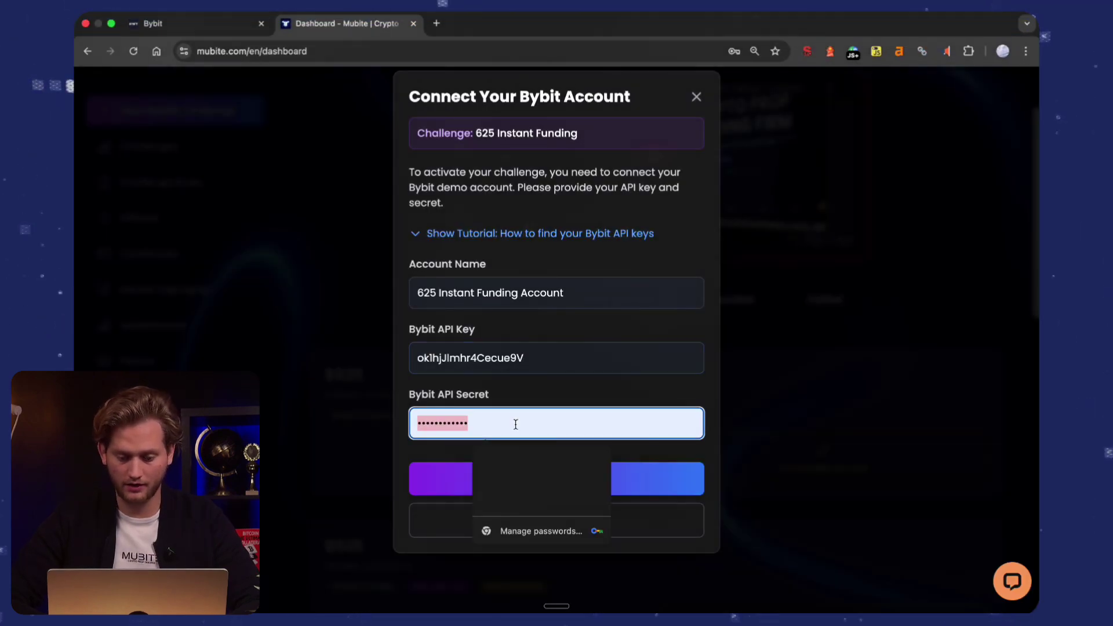
pyautogui.hotkey('ctrl', 'v')
pyautogui.click(641, 486)
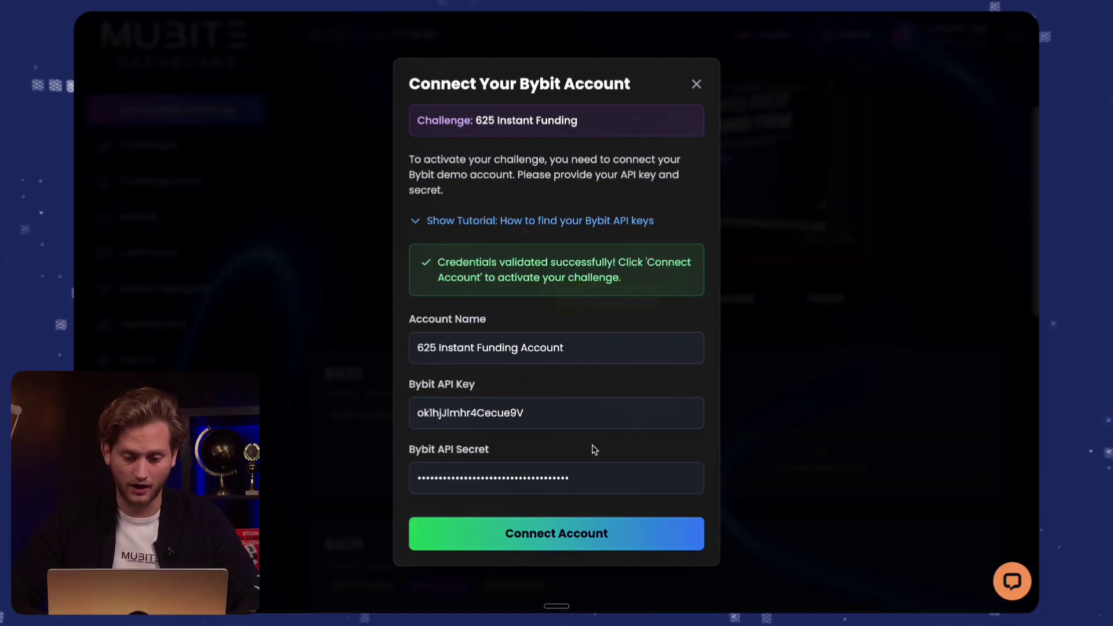
# Step: Connect the Bybit account and review the funded 625 Instant Funding challenge details: $625 balance, no trades
pyautogui.click(566, 546)
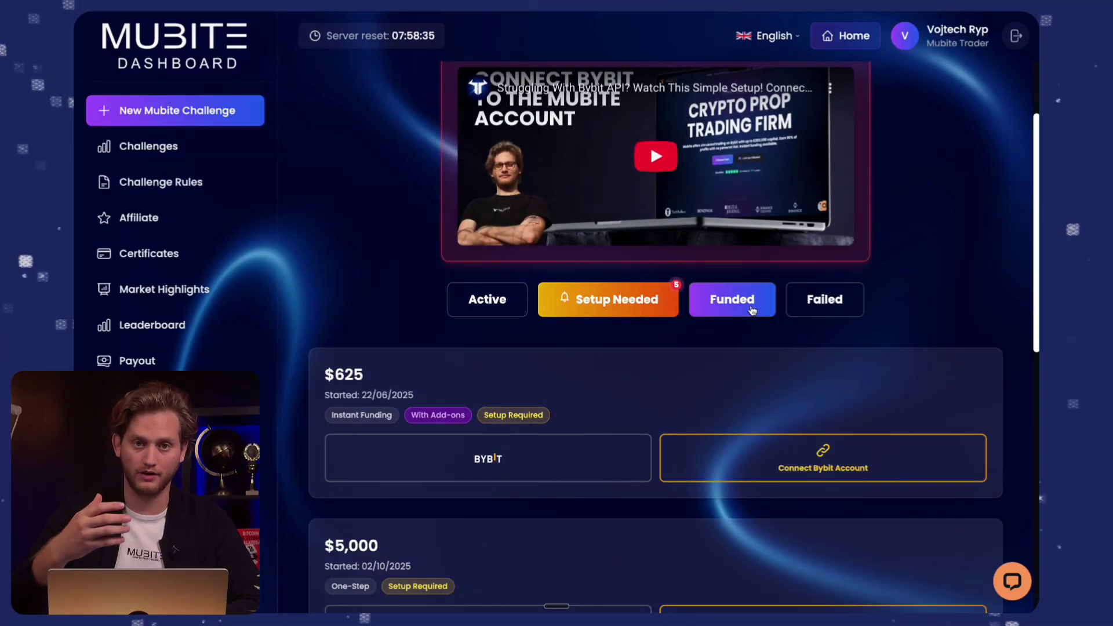
pyautogui.click(752, 309)
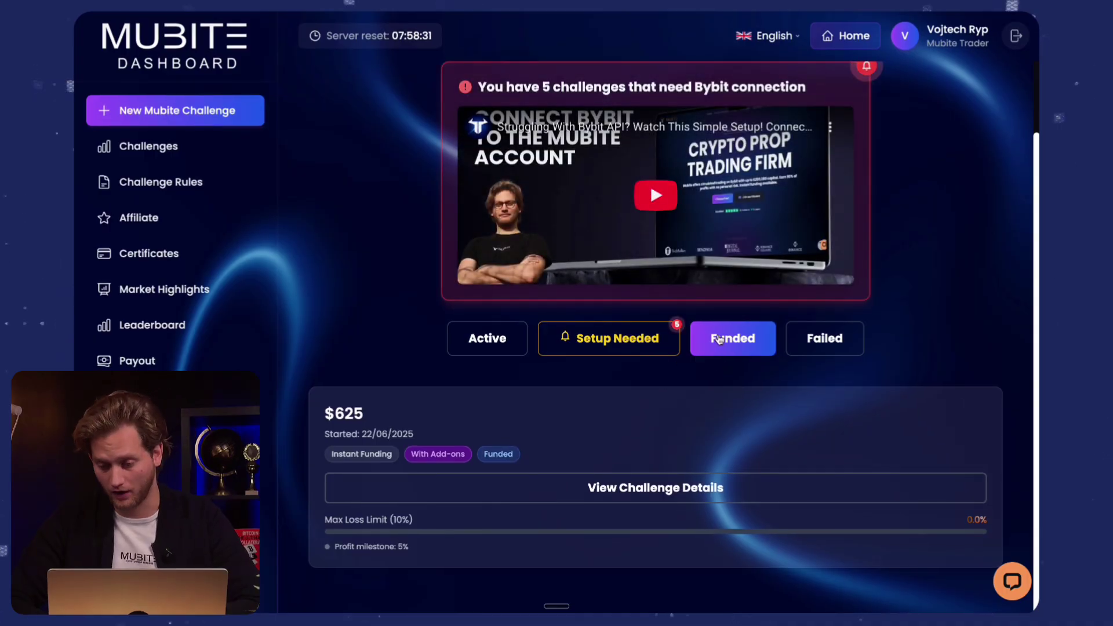
pyautogui.click(624, 488)
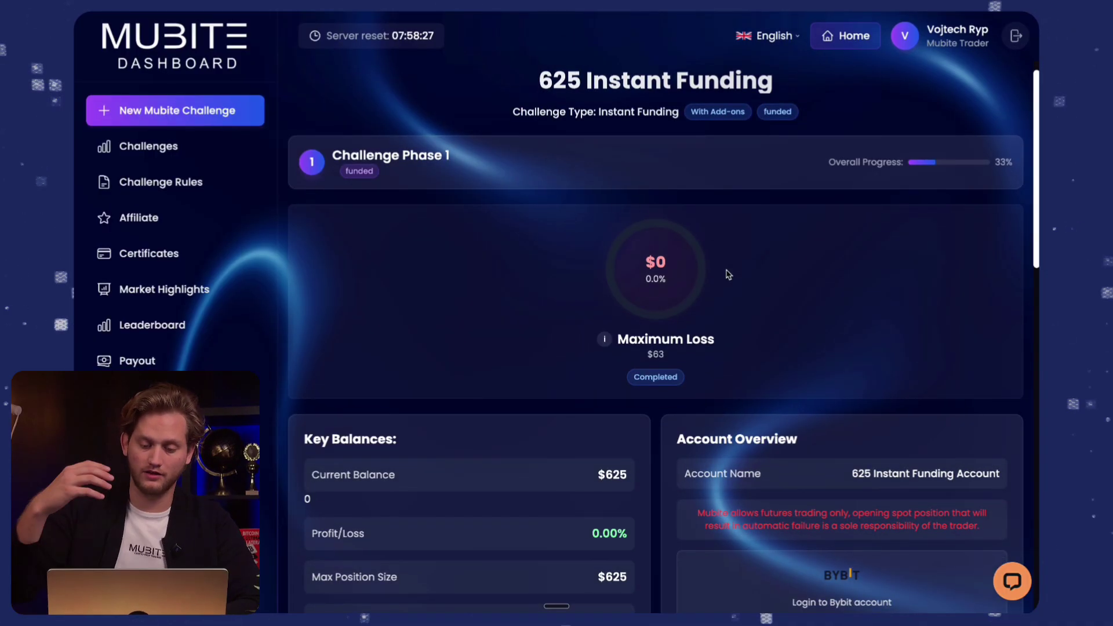
pyautogui.scroll(-15, 729, 274)
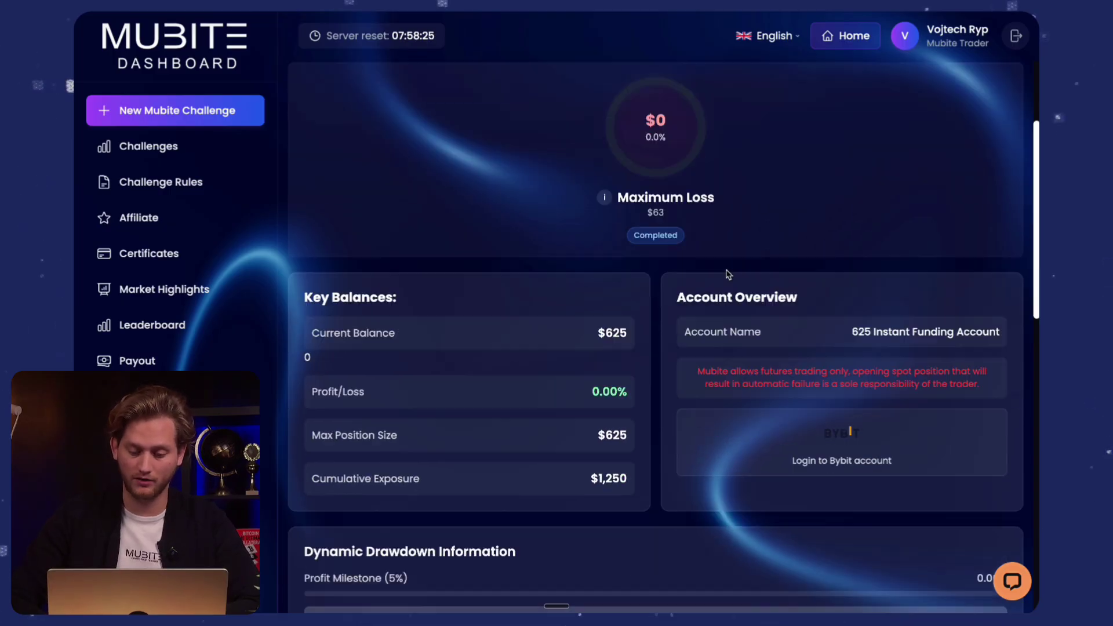
pyautogui.scroll(-3, 729, 276)
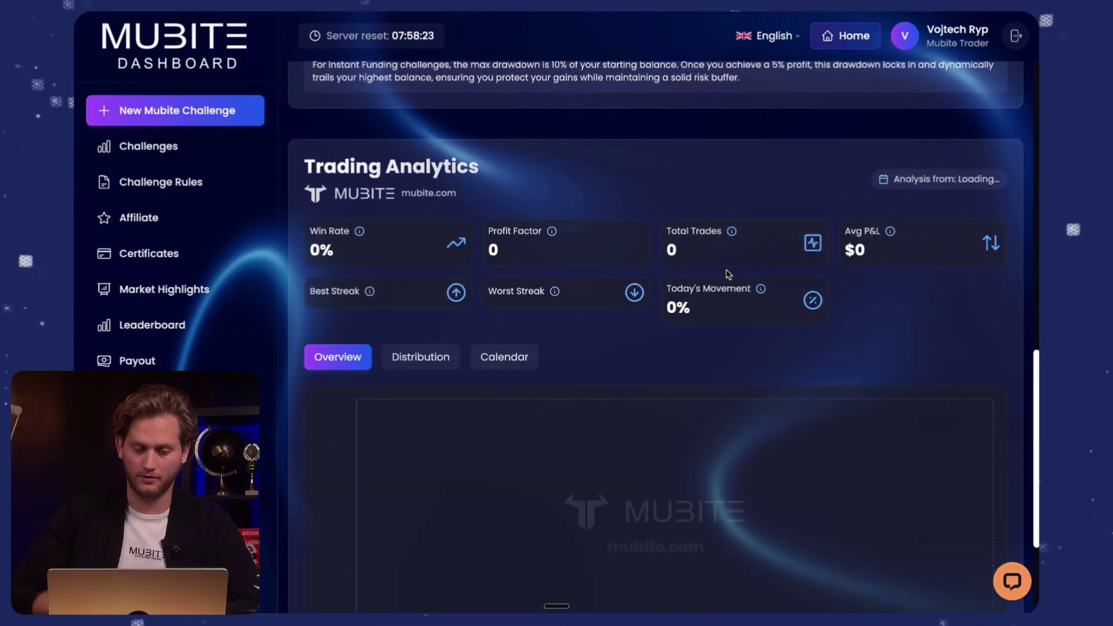
# Step: Back in Bybit, open Unified Trading assets showing 625 USDT and 625.11 USD total equity
pyautogui.moveTo(686, 35)
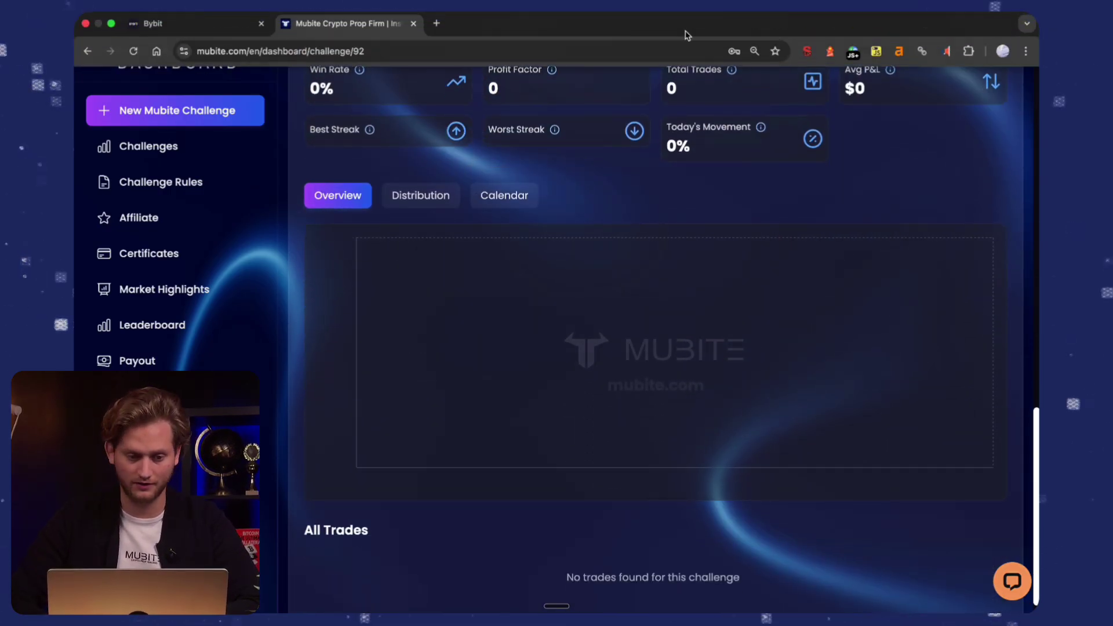
pyautogui.click(210, 29)
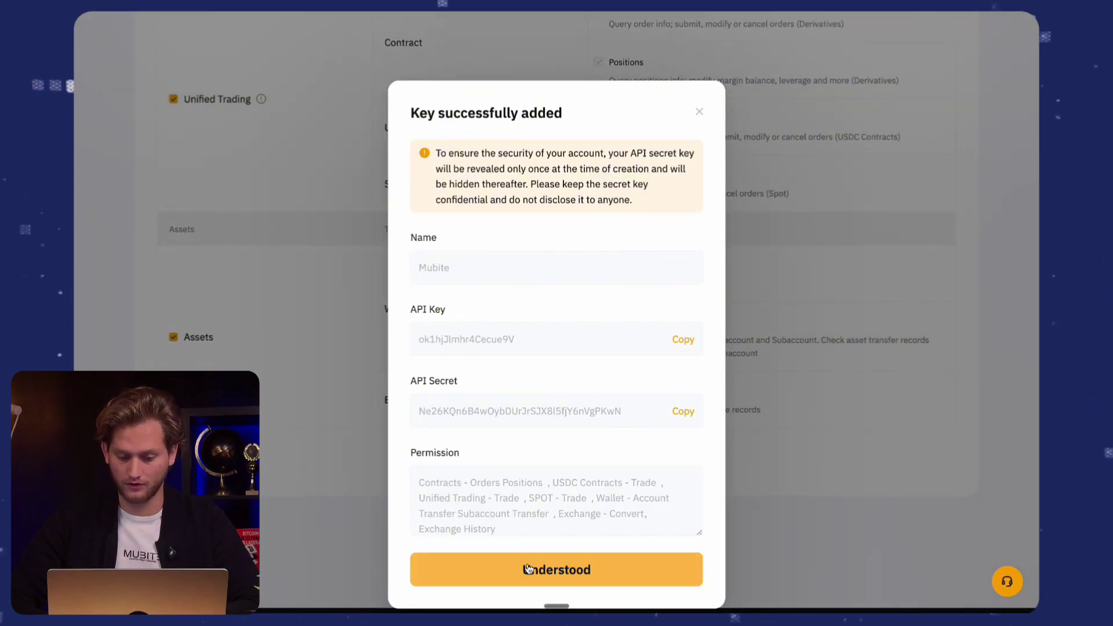
pyautogui.click(539, 571)
pyautogui.moveTo(837, 23)
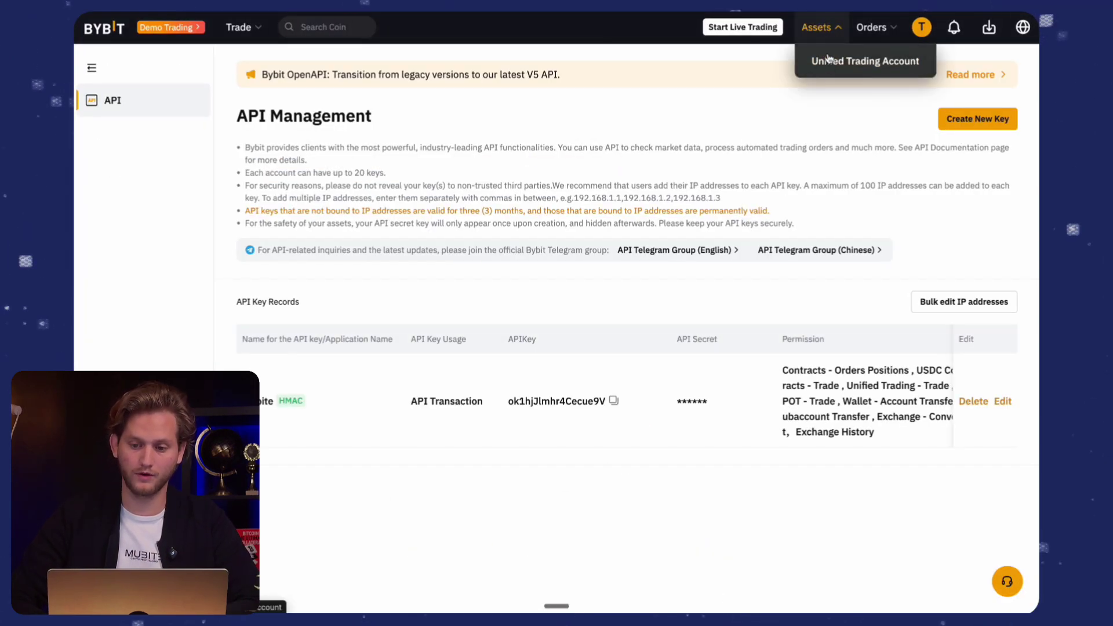
pyautogui.click(829, 61)
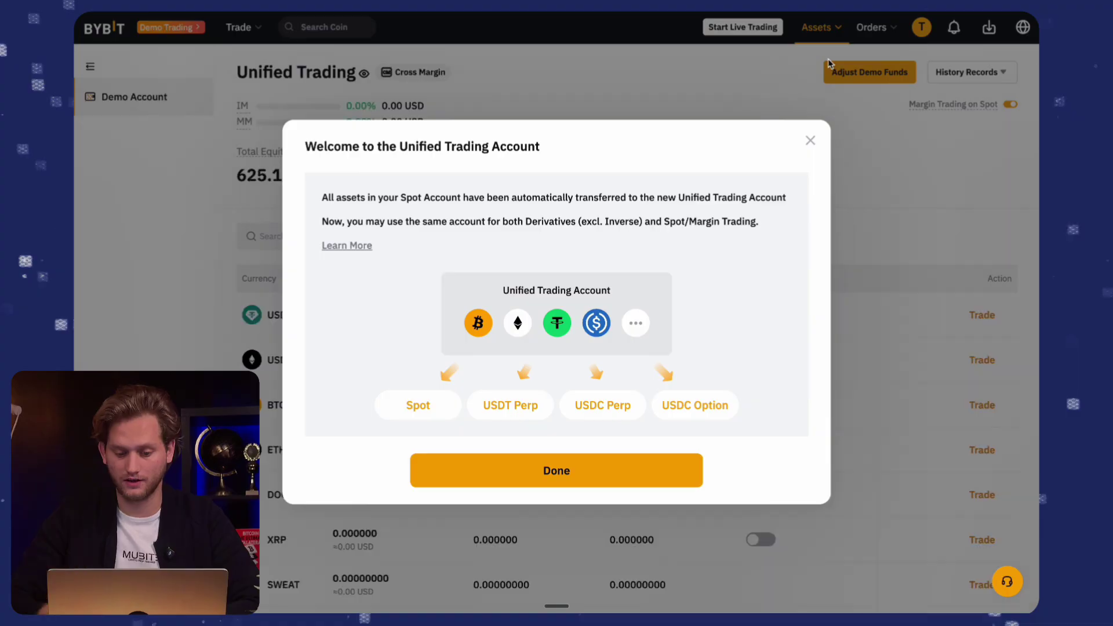
pyautogui.click(810, 142)
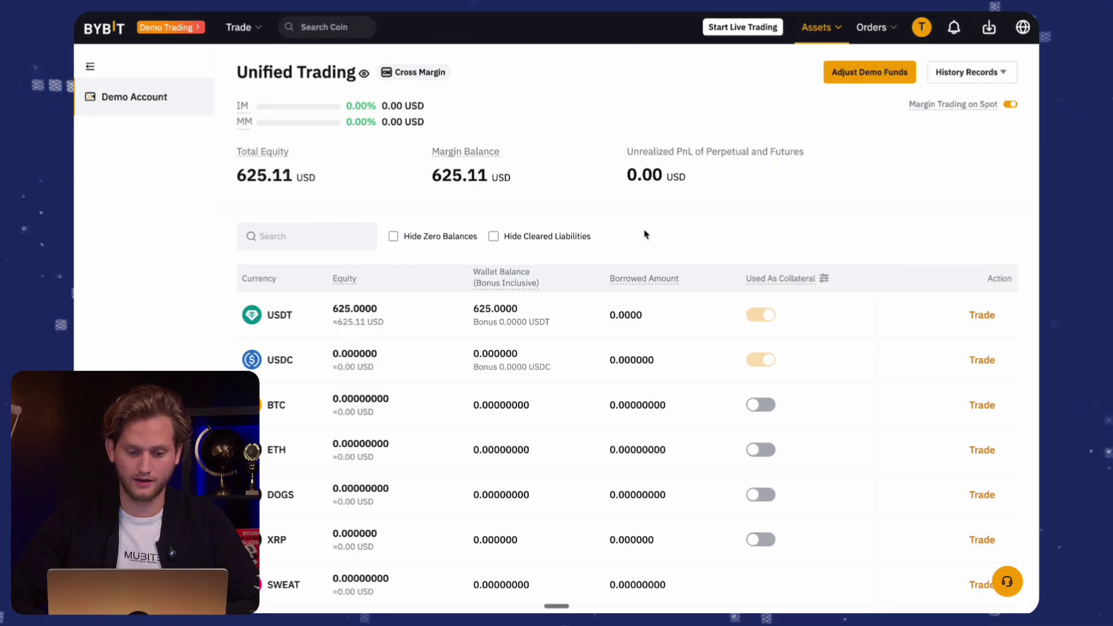